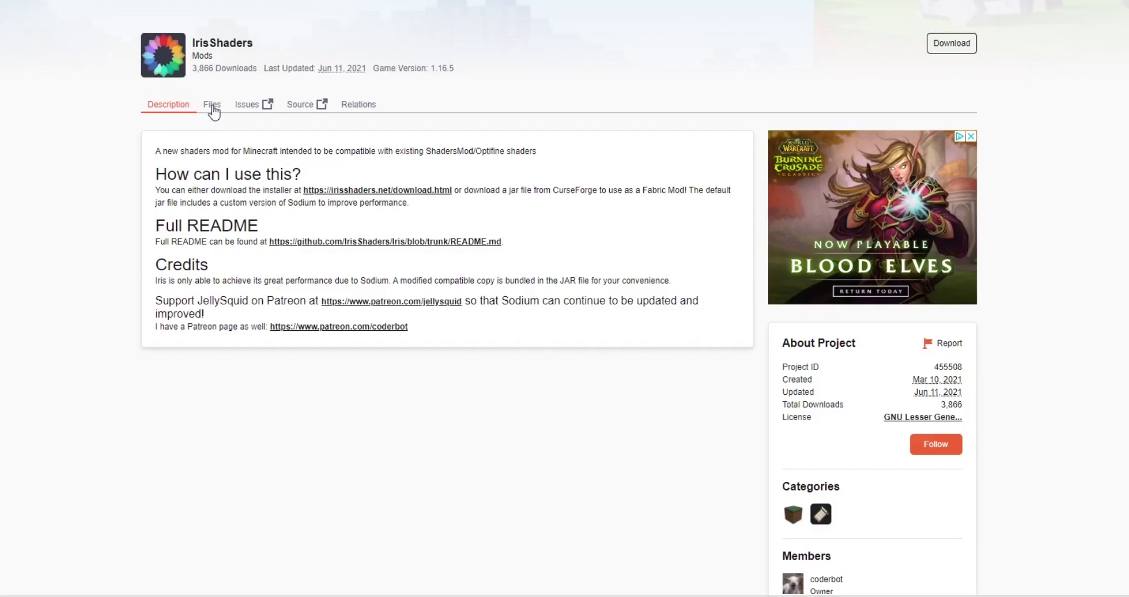
Show the IrisShaders Files list and scroll past the Iris 1.0.0 with Sodium main file.
click(214, 112)
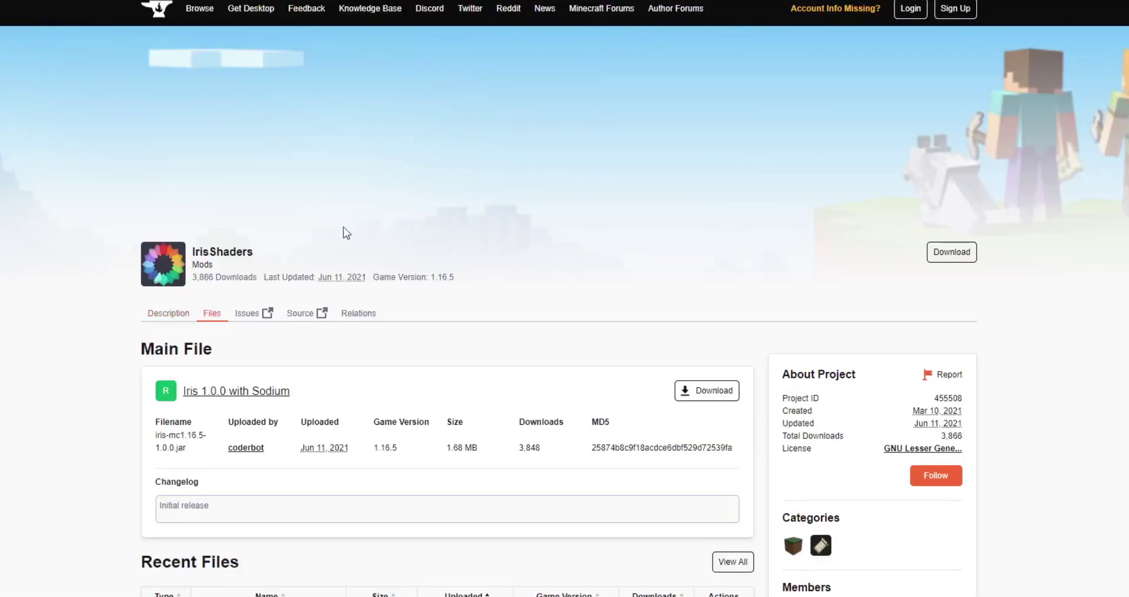
scroll(653, 285, down, 3)
scroll(654, 285, down, 1)
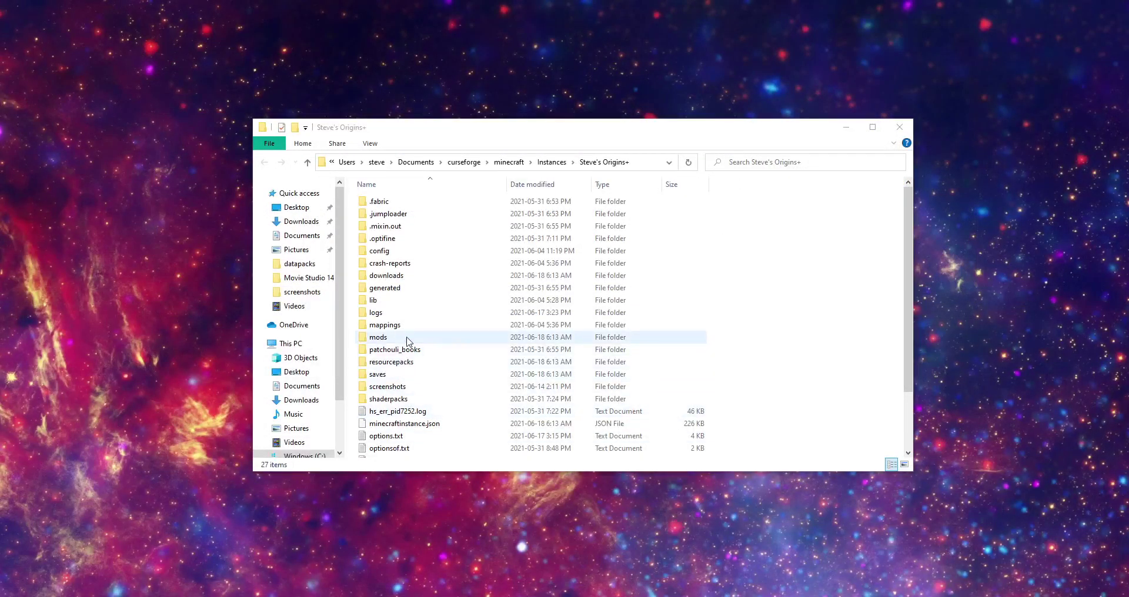
double_click(407, 338)
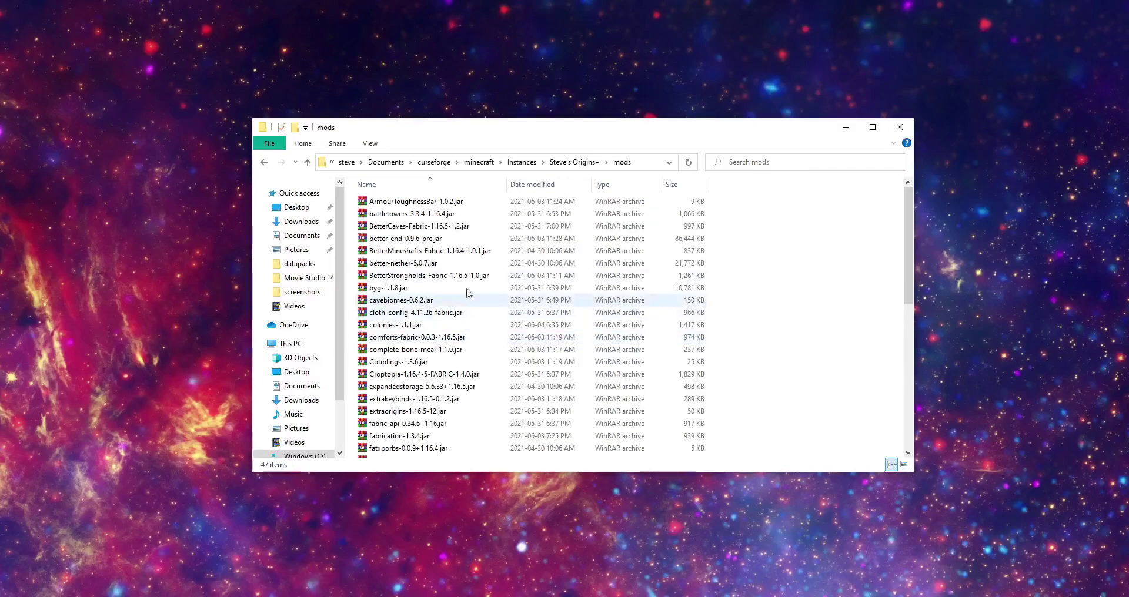
scroll(471, 291, down, 3)
scroll(533, 317, down, 5)
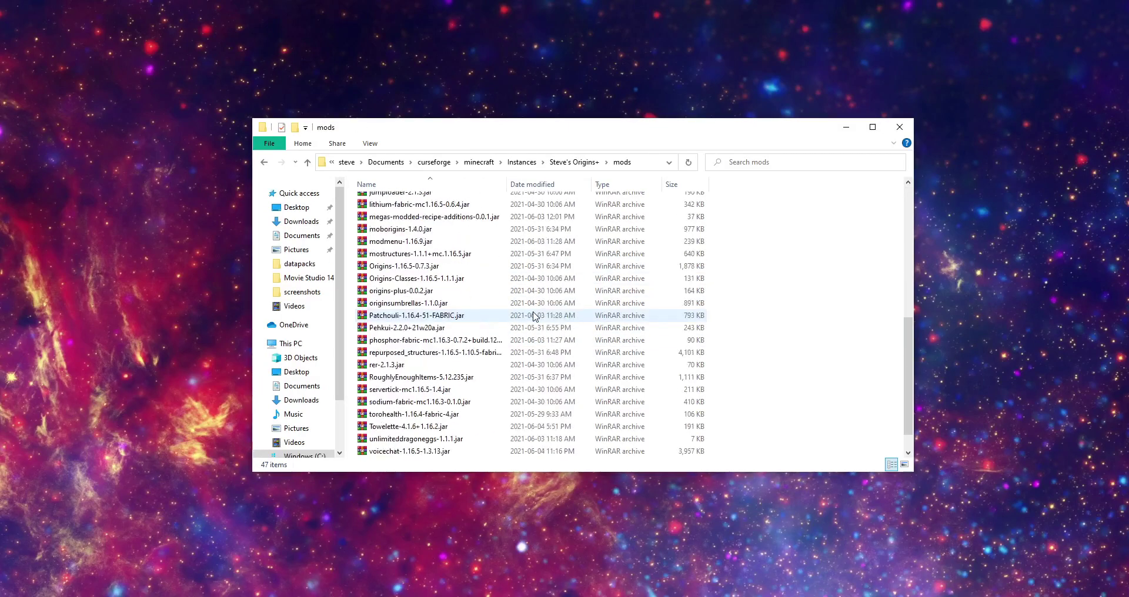
click(422, 403)
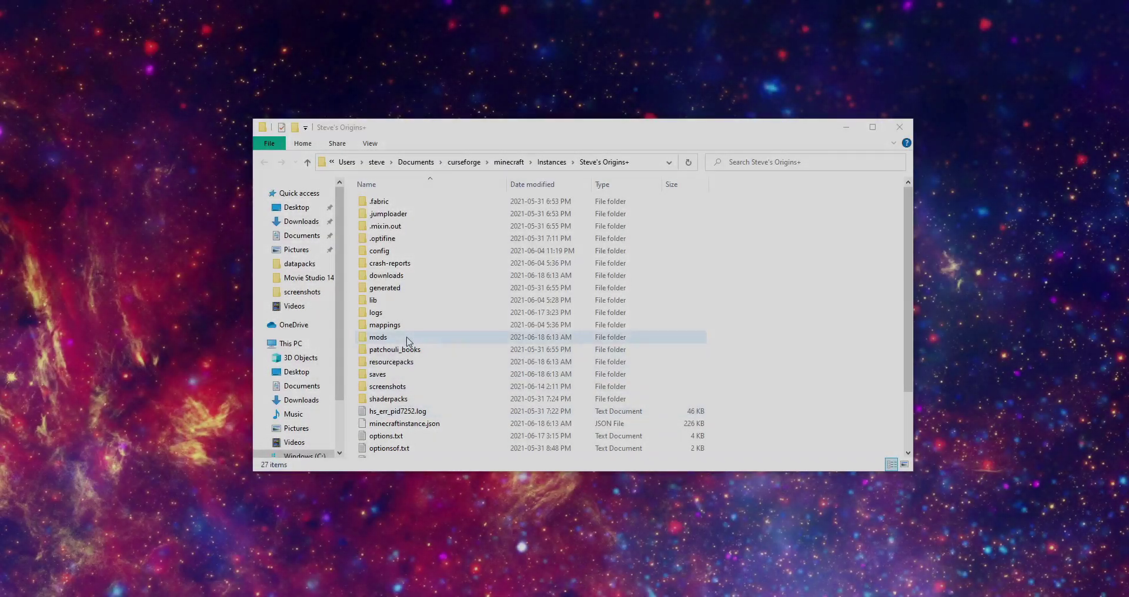
Open the instance's mods folder and select sodium-fabric-mc1.16.3-0.1.0.jar.
double_click(408, 338)
scroll(447, 294, down, 3)
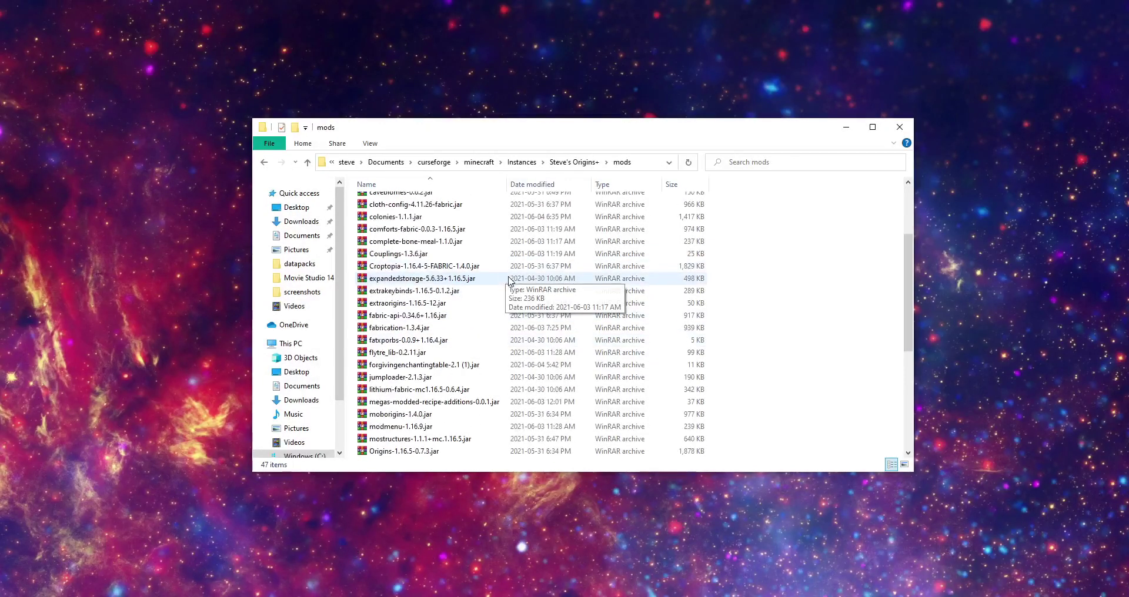
scroll(532, 316, down, 3)
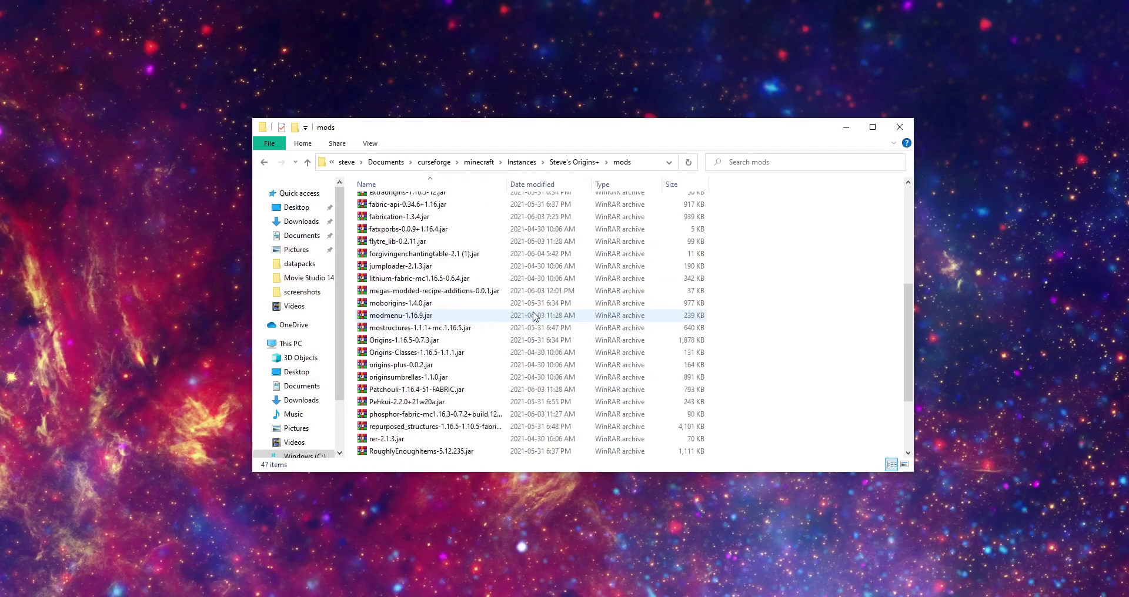
scroll(534, 315, down, 2)
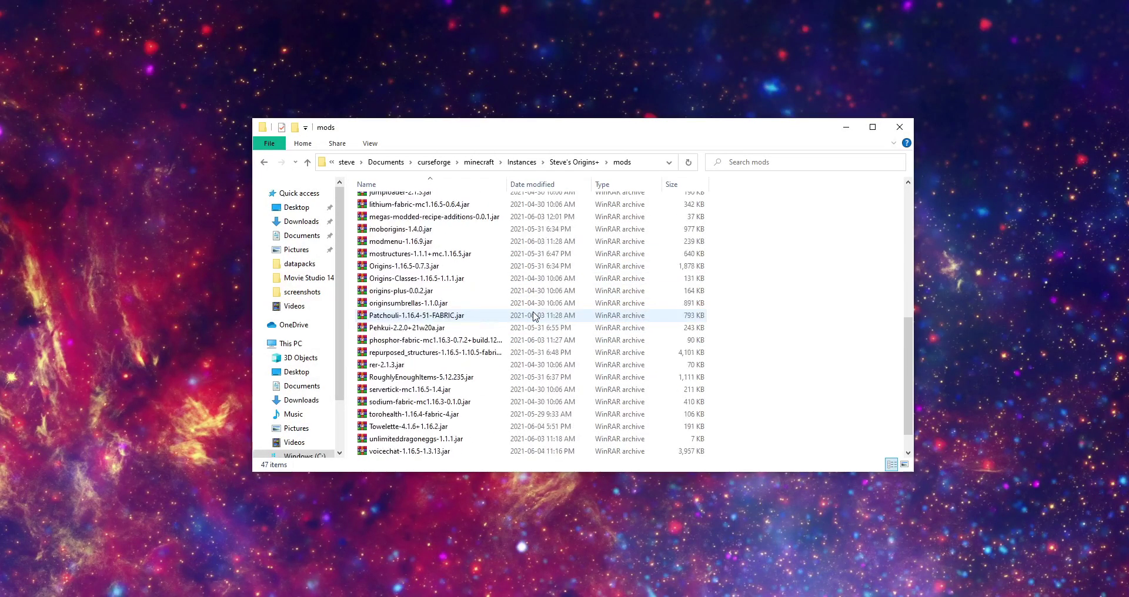
click(434, 402)
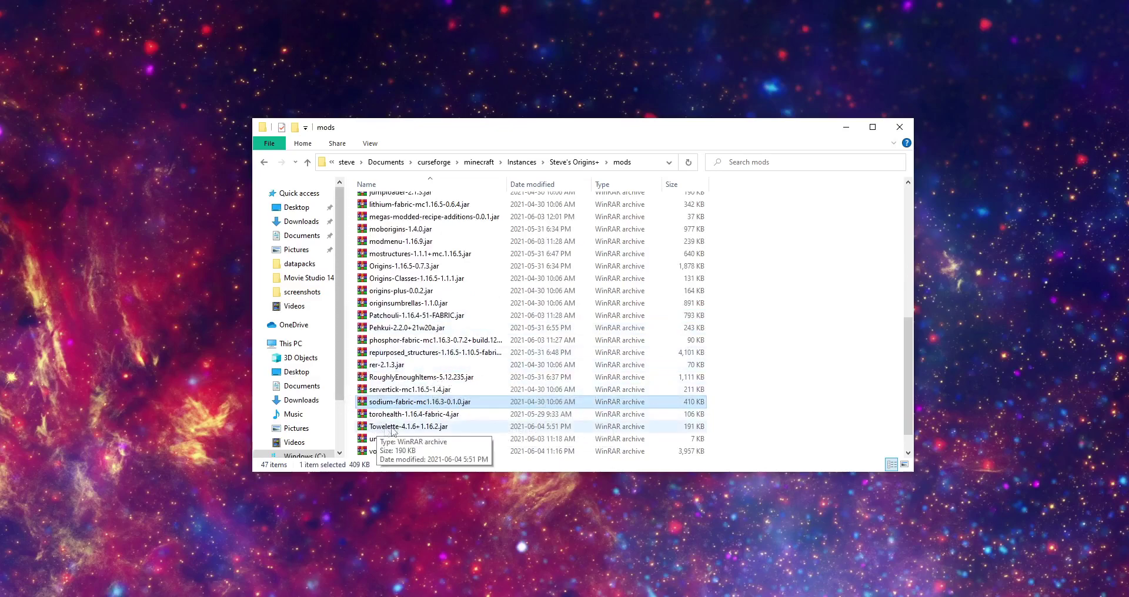
Delete the sodium-fabric-mc1.16.3-0.1.0.jar file from the mods folder.
right_click(469, 404)
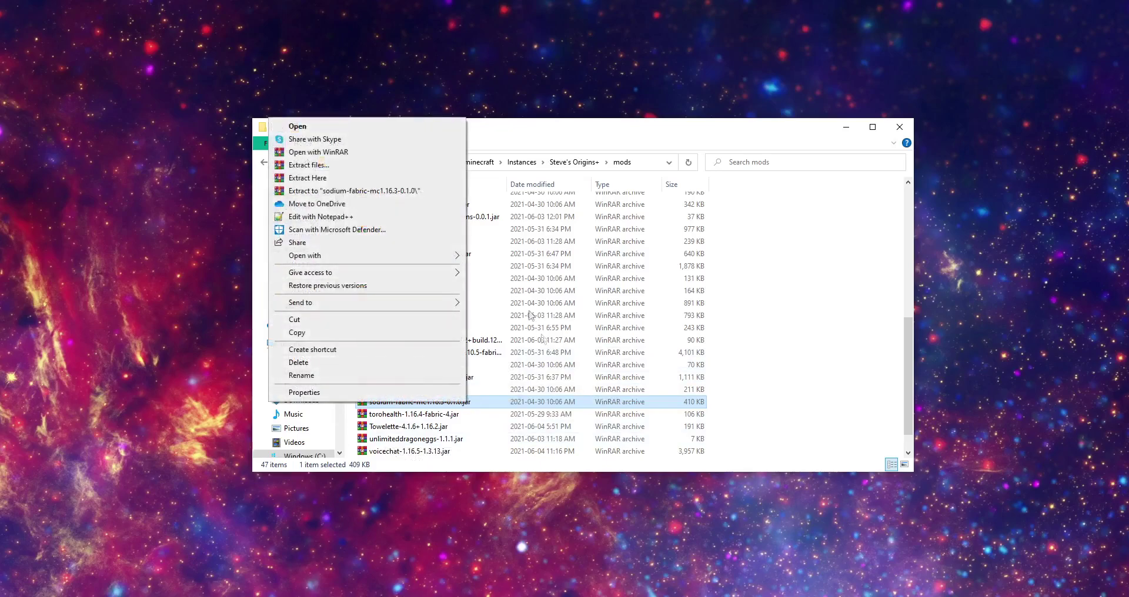
right_click(547, 405)
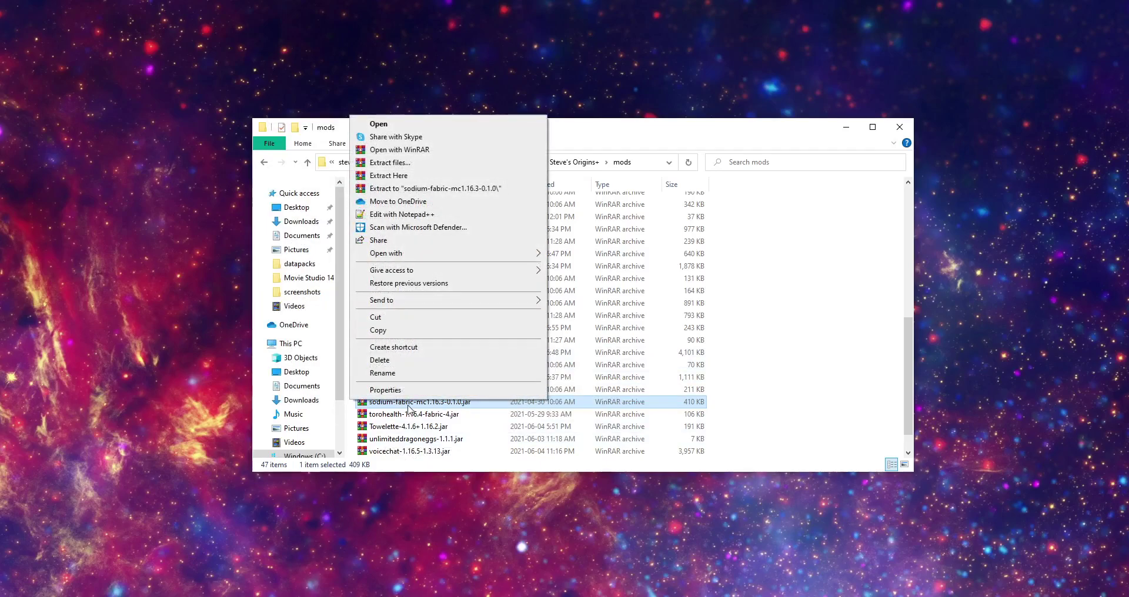
click(822, 317)
scroll(716, 335, down, 1)
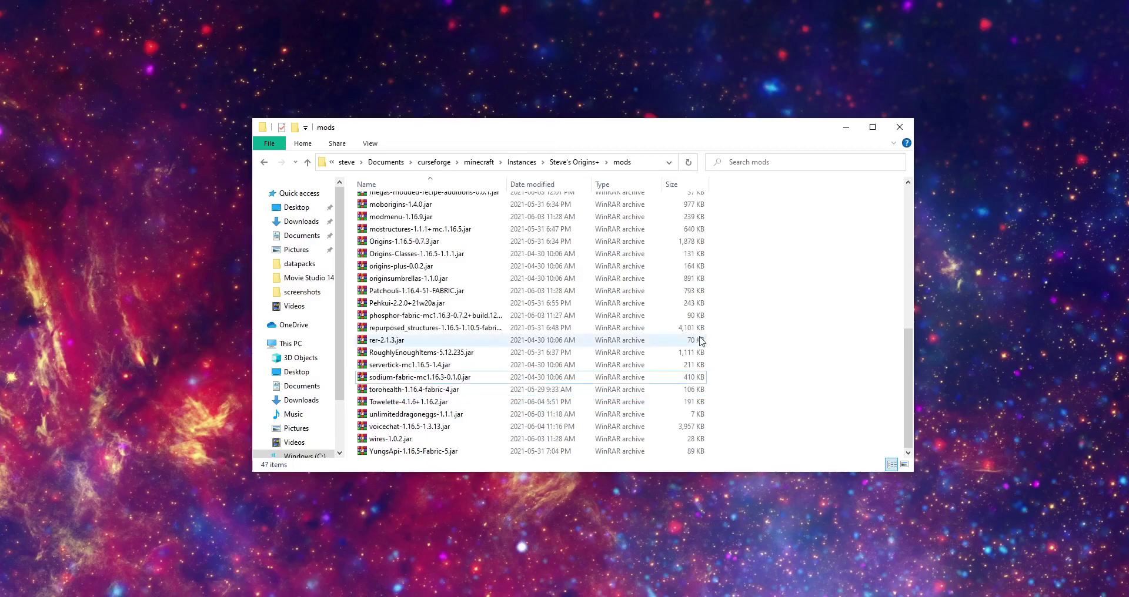
right_click(500, 377)
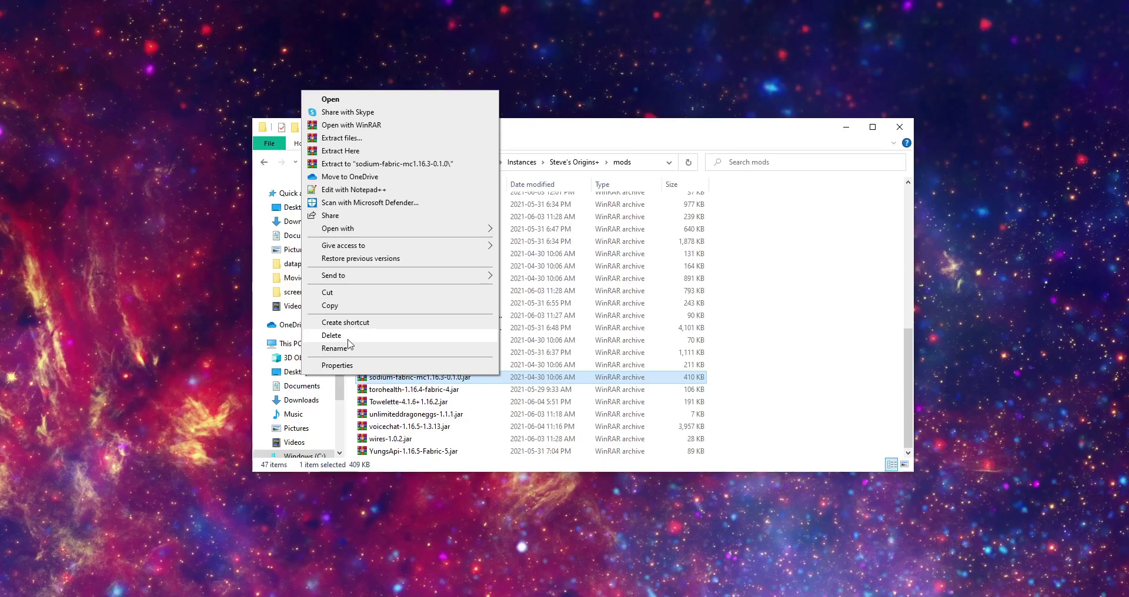
click(331, 335)
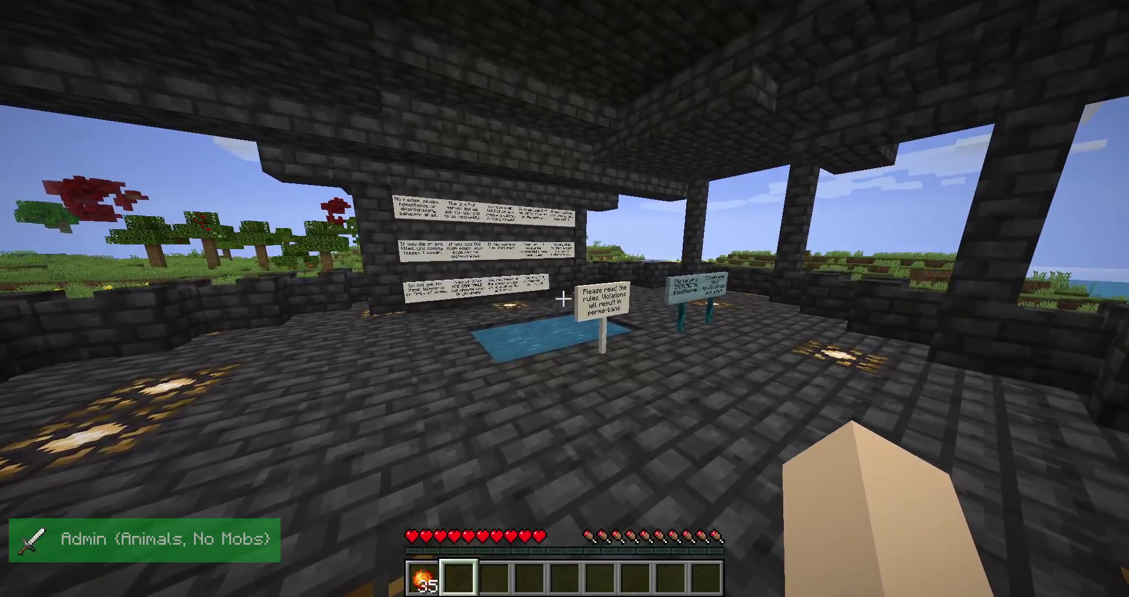
Open Video Settings and browse the Quality, Advanced and General pages.
key(Escape)
click(521, 324)
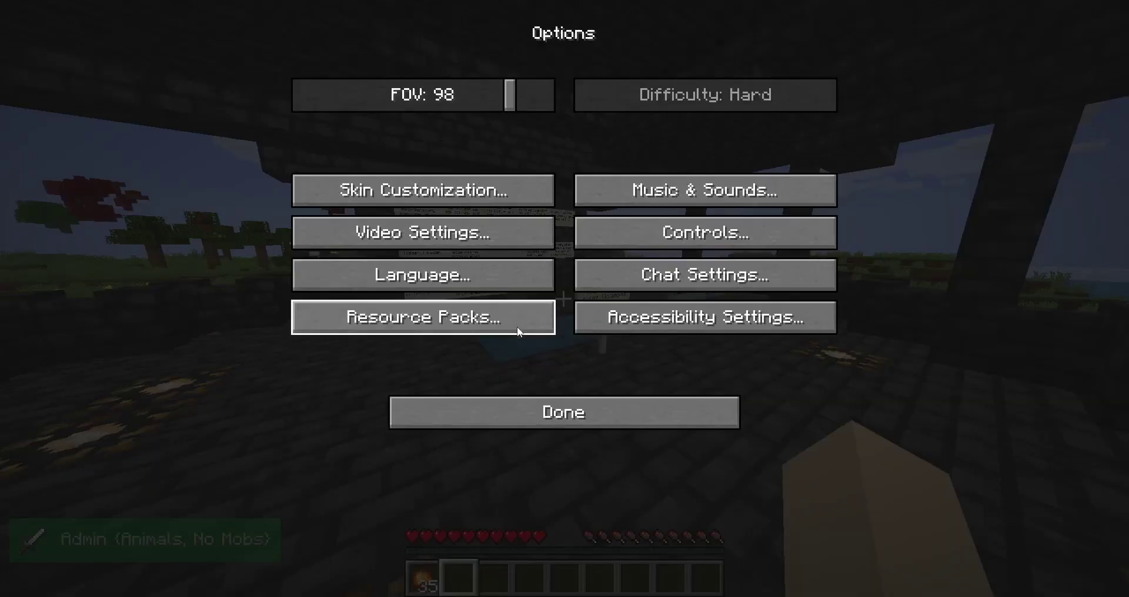
click(490, 239)
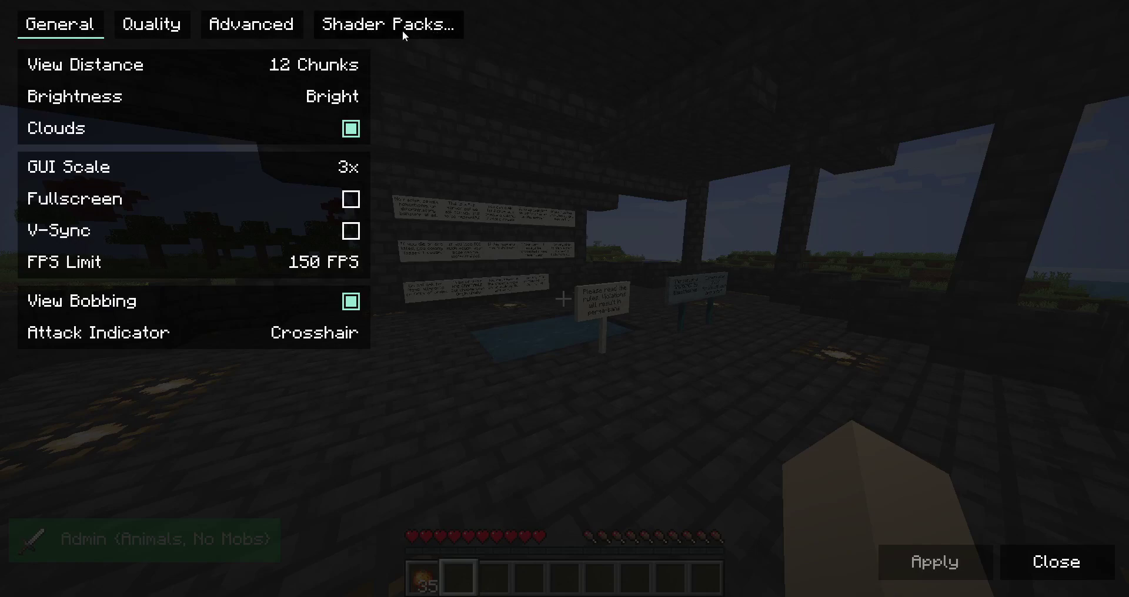
click(152, 24)
click(251, 25)
click(59, 24)
Show the F3 debug overlay with FPS, then return to the General video settings.
key(Escape)
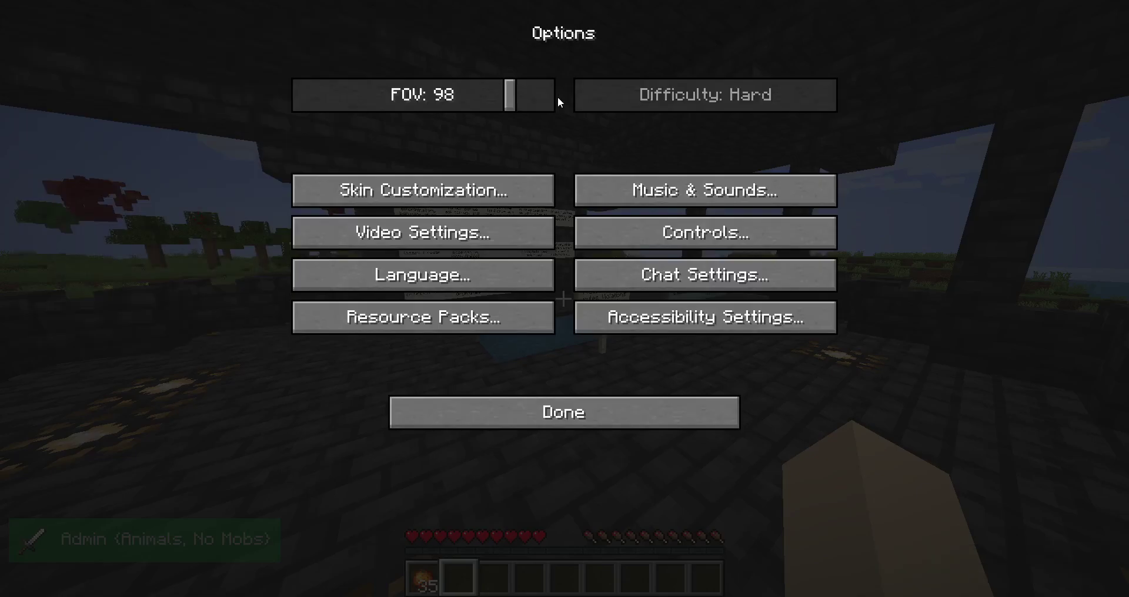
key(Escape)
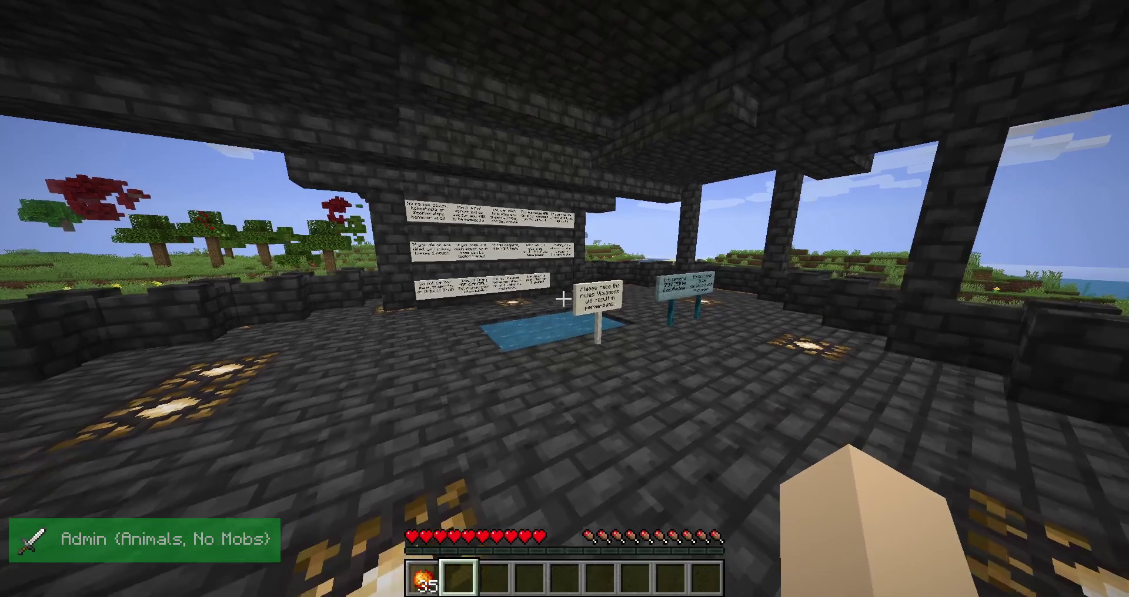
key(F3)
key(F3)
key(Escape)
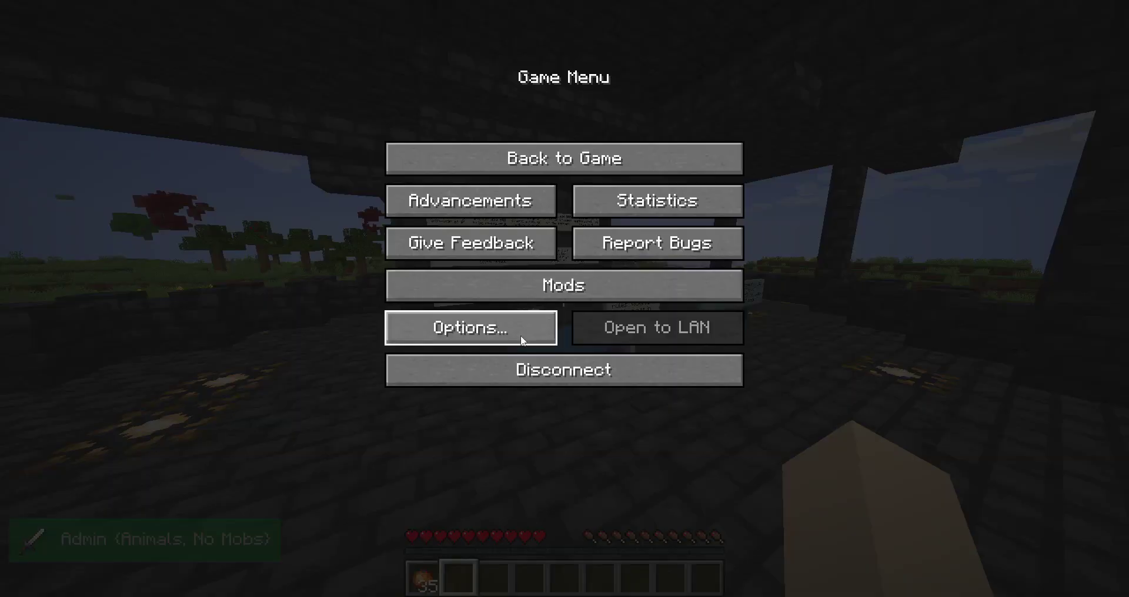
click(521, 335)
click(475, 221)
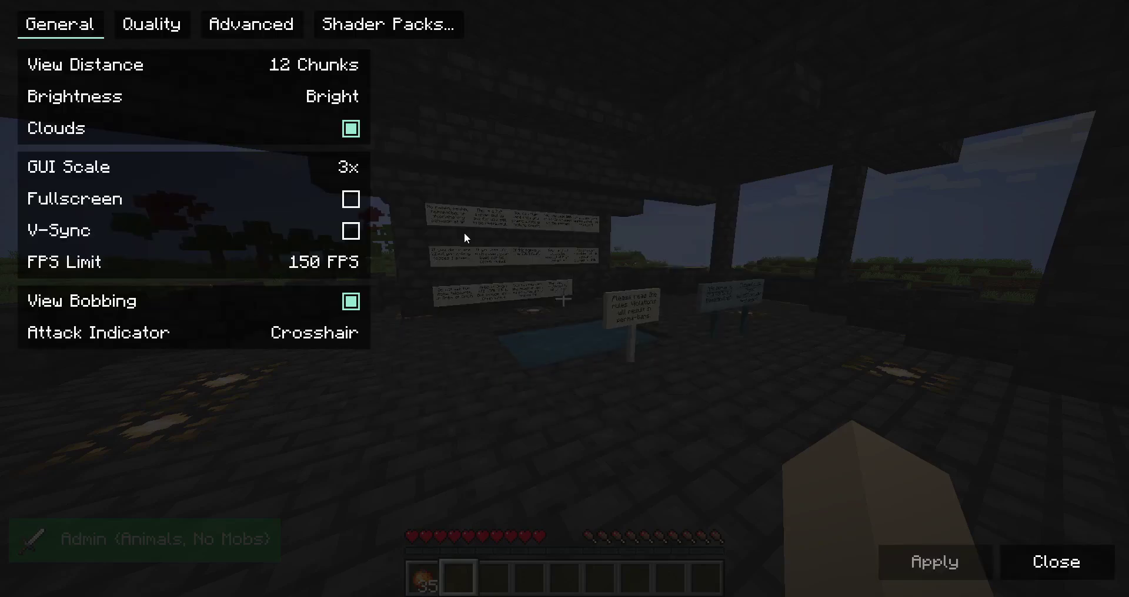
Refresh the shader pack list and apply the BSL_v8.0.01 (1) shader pack.
click(382, 25)
click(488, 530)
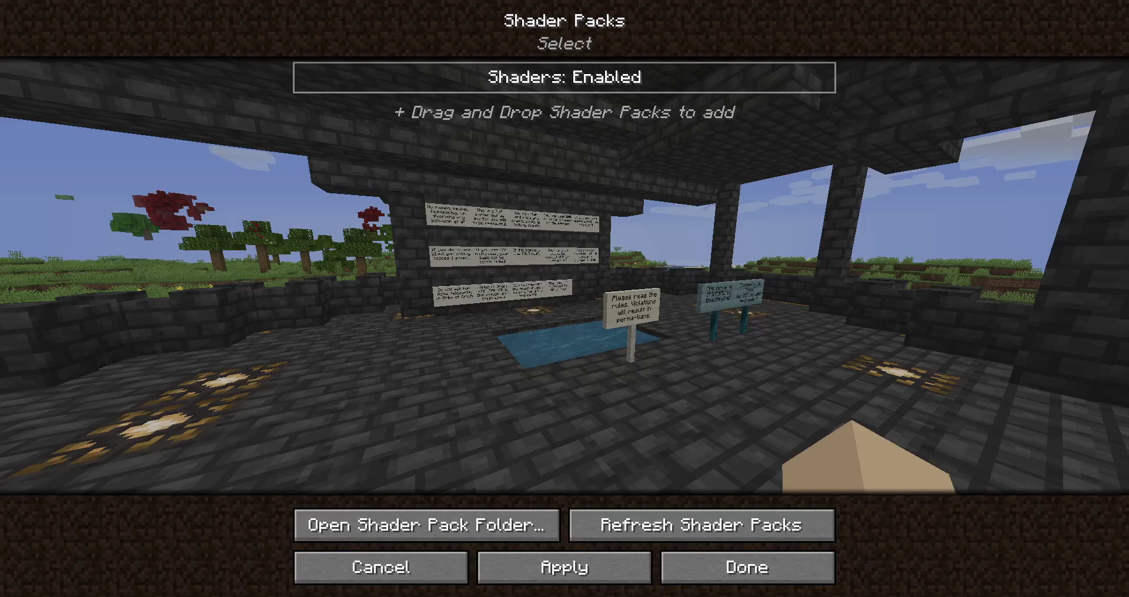
click(720, 529)
click(566, 116)
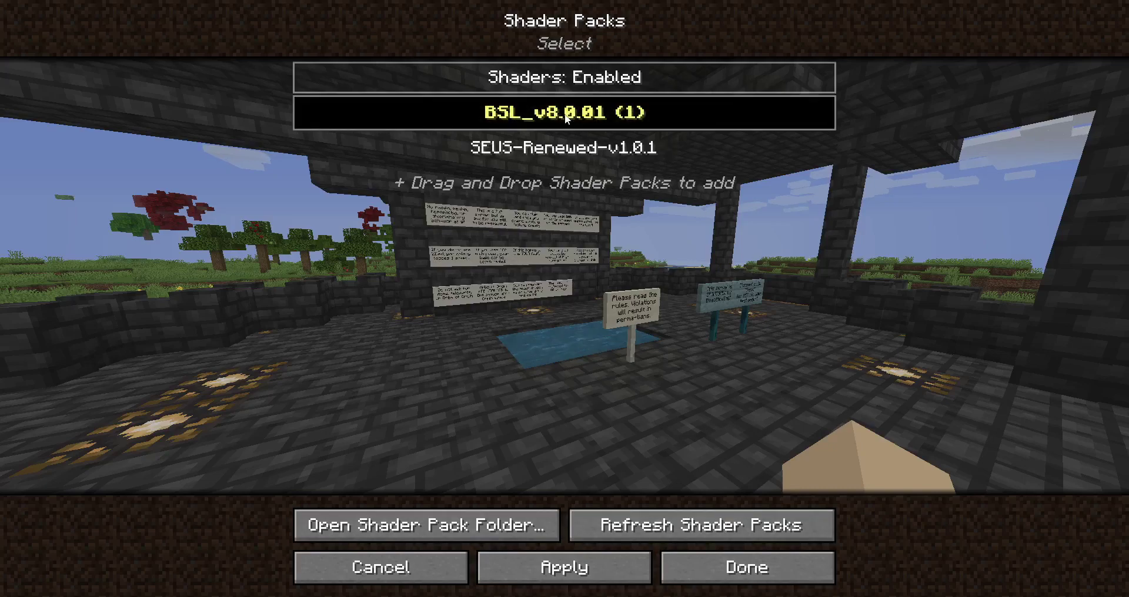
click(729, 569)
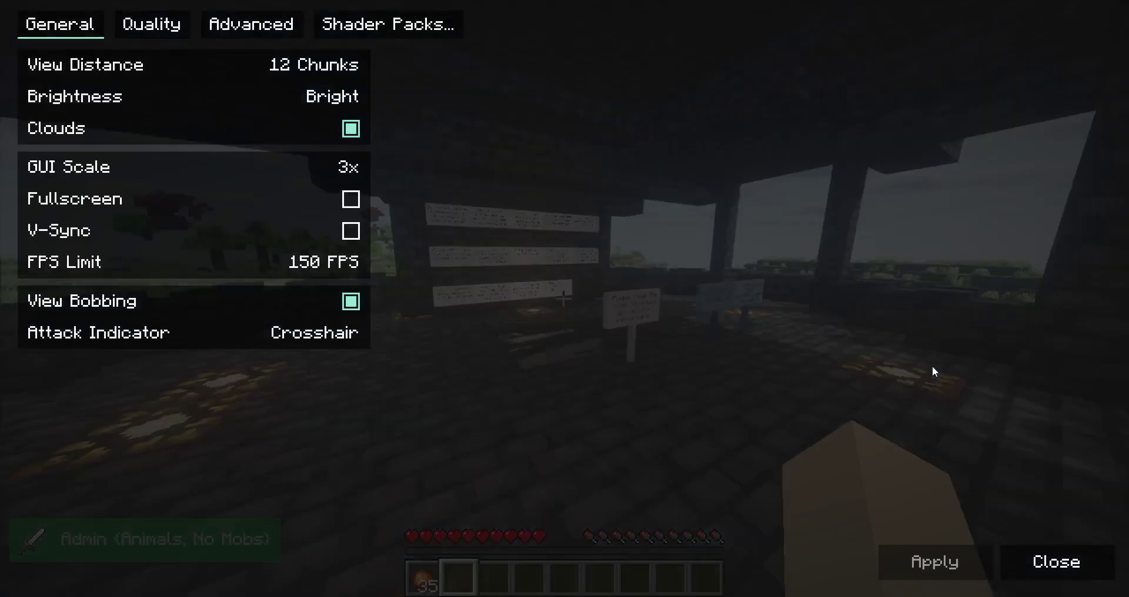
Close Video Settings and Options and resume the game.
click(1058, 562)
click(681, 412)
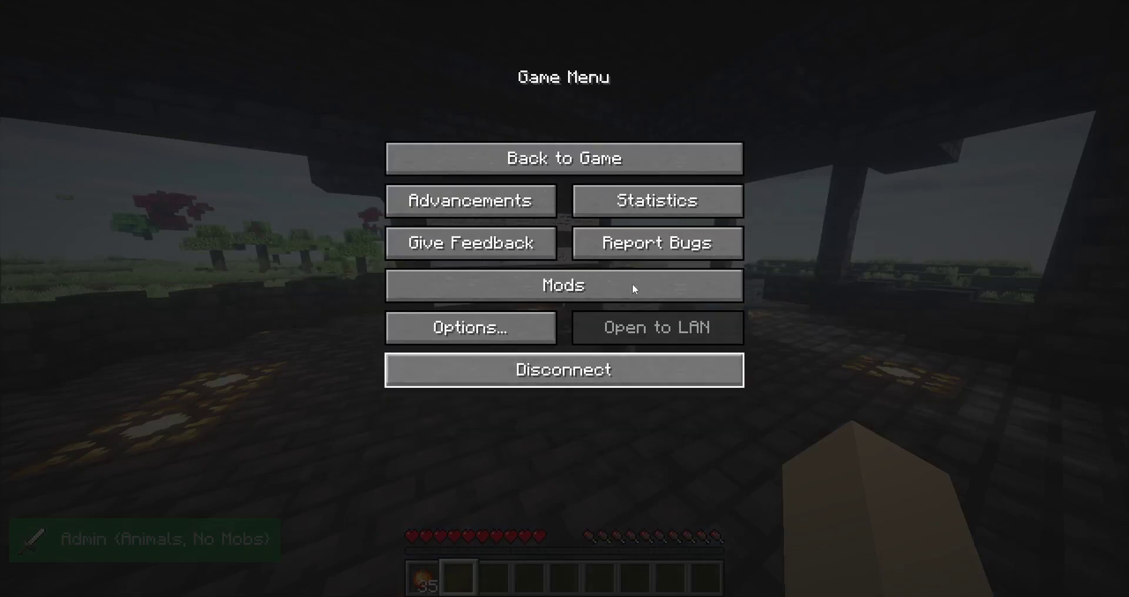
click(564, 156)
Walk past the rule signs, sponsor sign and parapet to view BSL shading over the beach and water.
key(w)
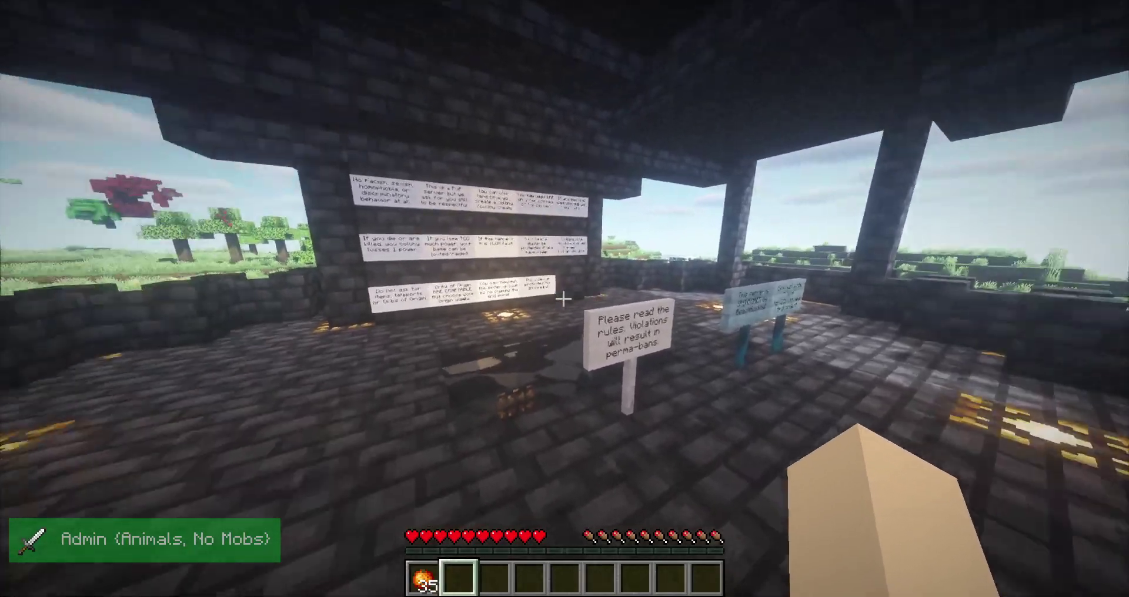
key(w)
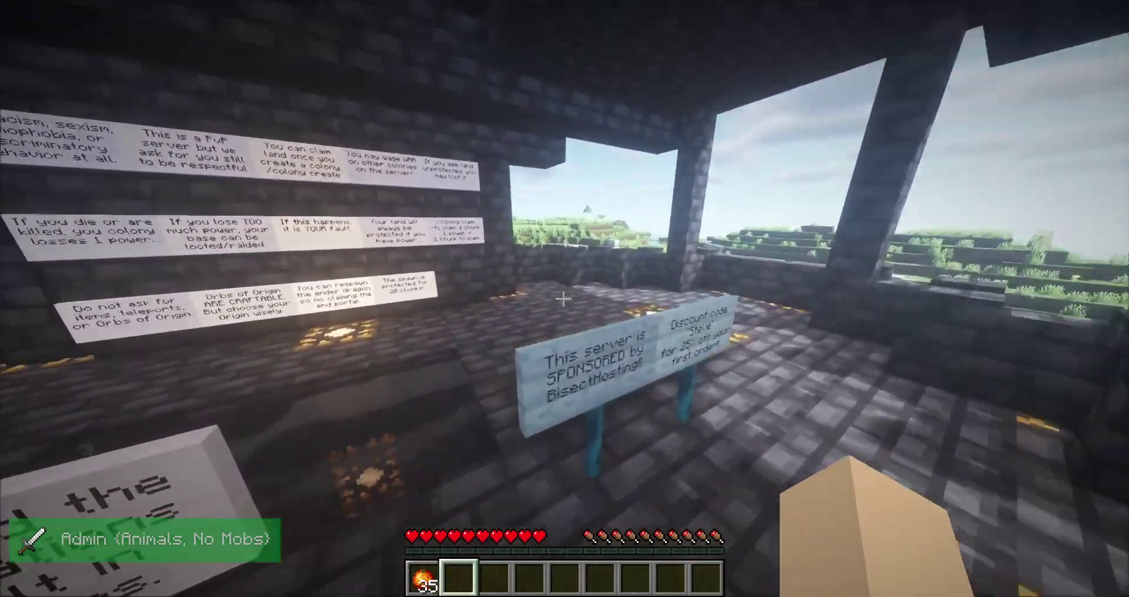
key(s)
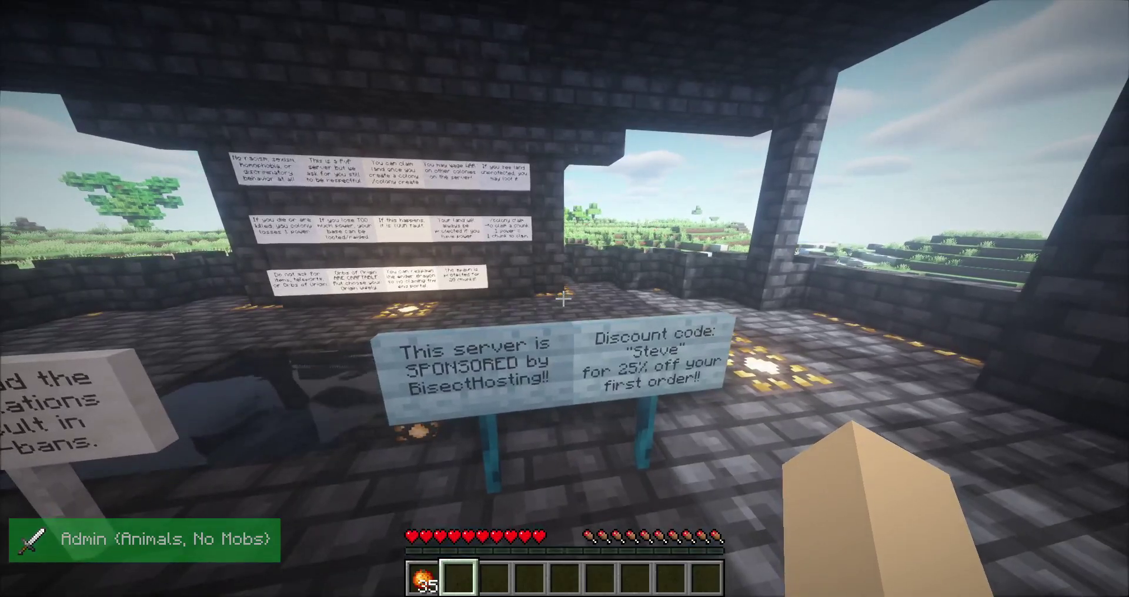
key(s)
key(w)
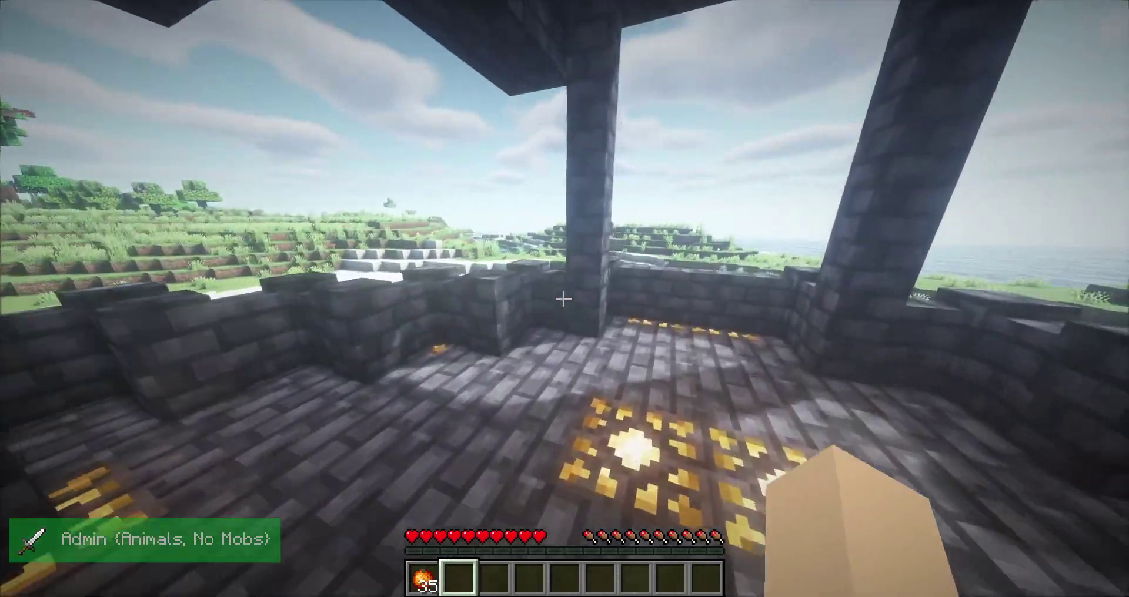
key(w)
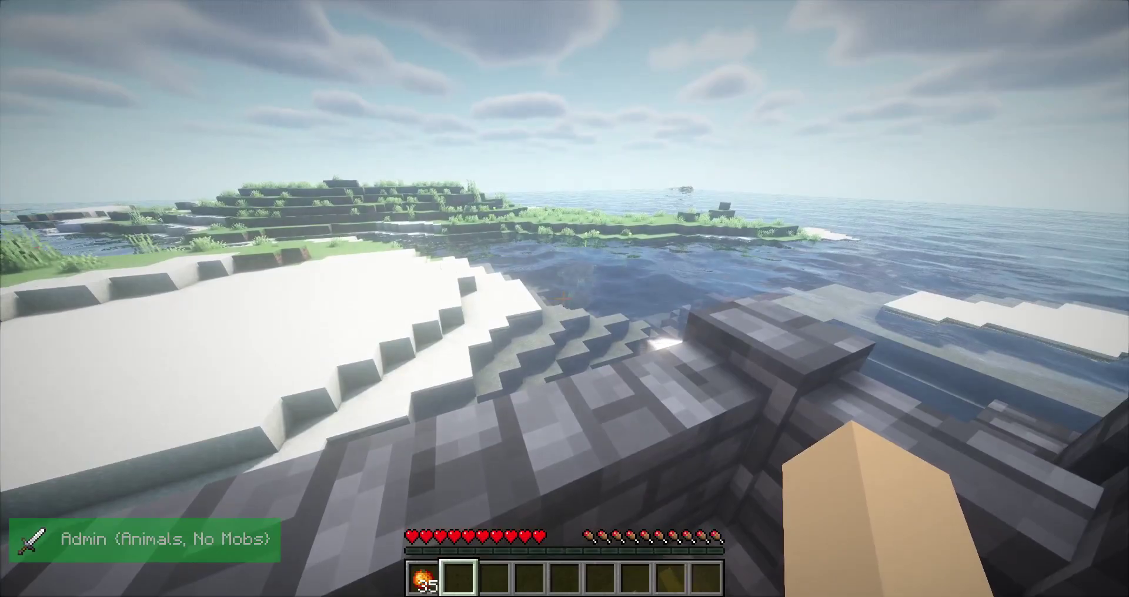
key(s)
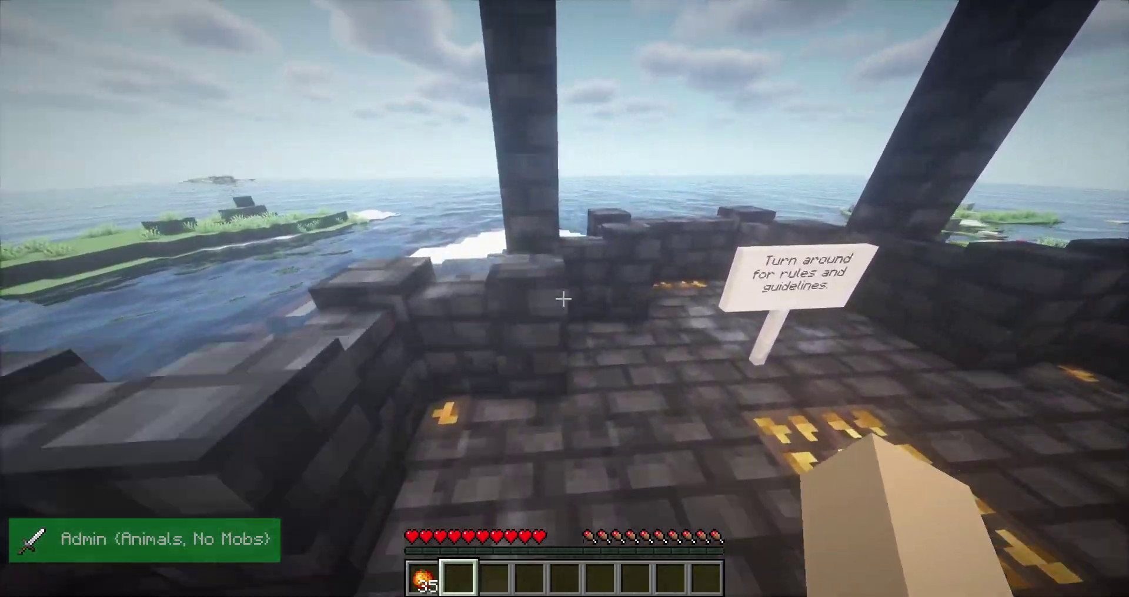
key(w)
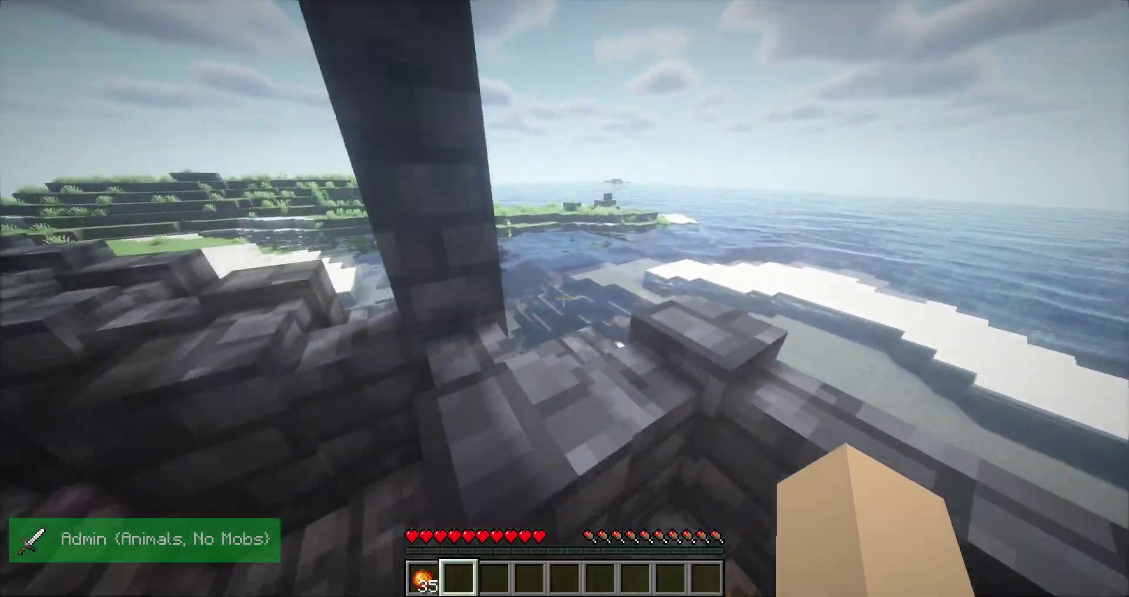